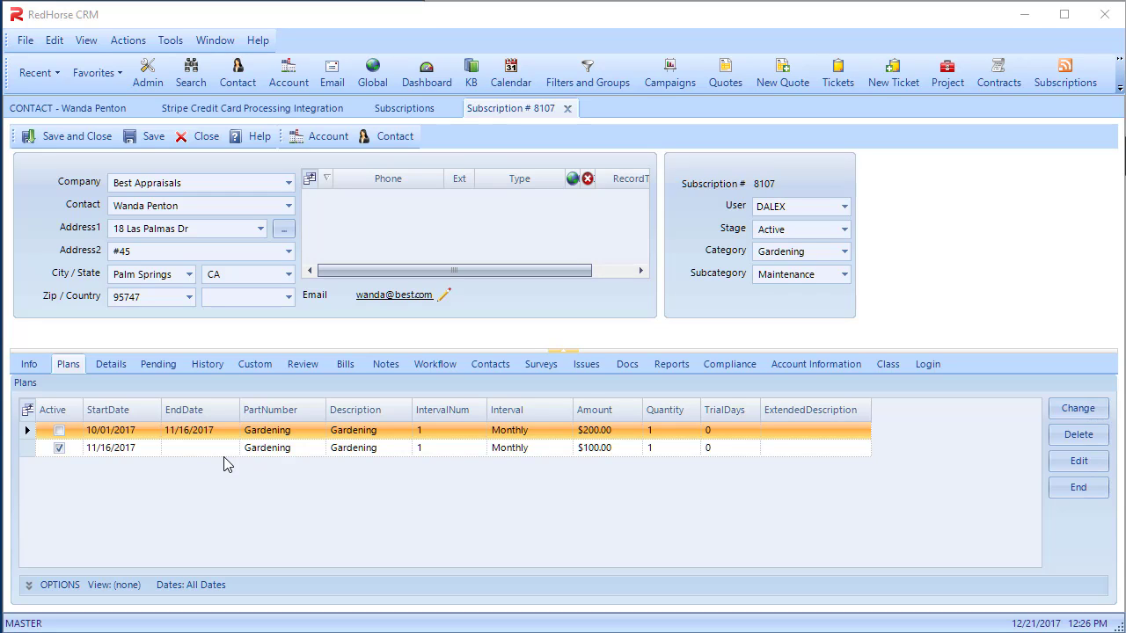
Show the subscription review at full height and expand the bill items of both Gardening plans
click(304, 365)
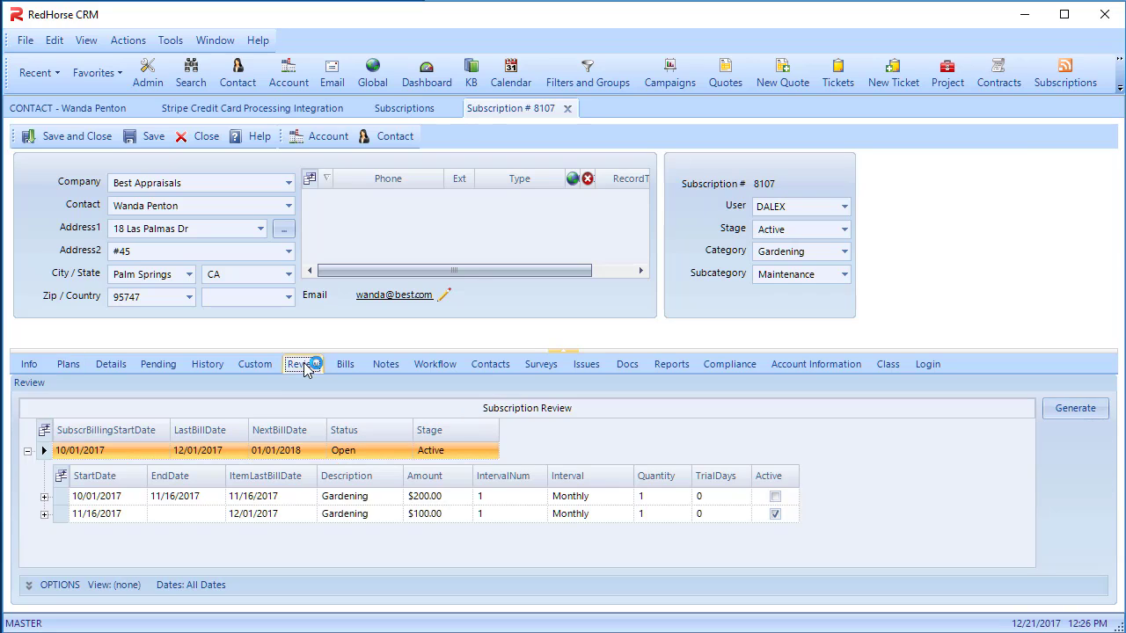
click(563, 350)
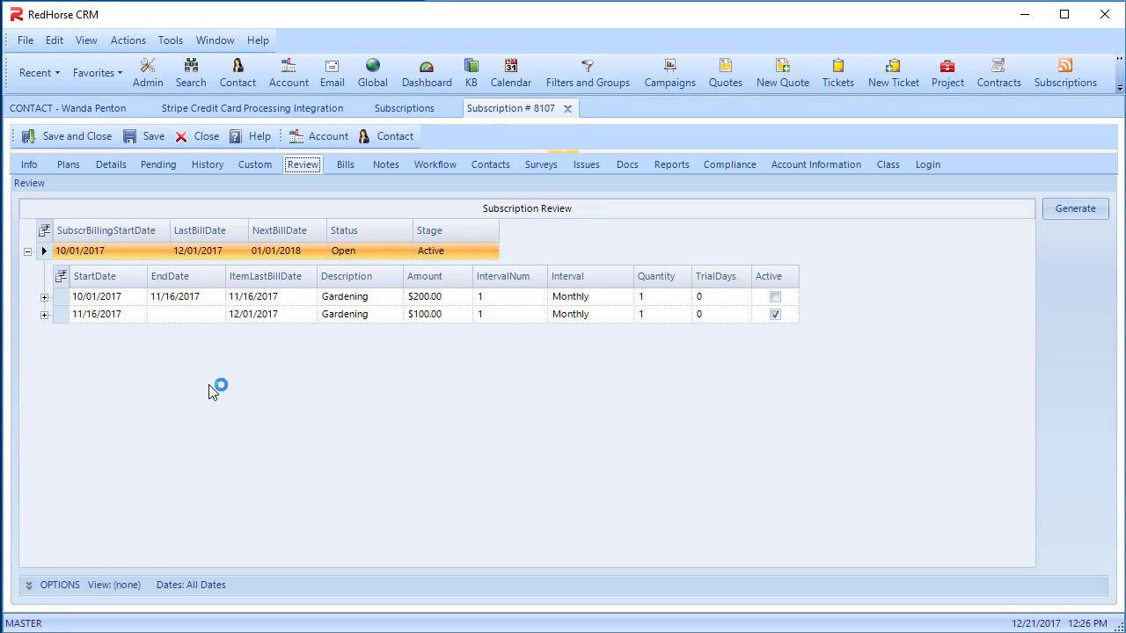
click(44, 296)
click(45, 424)
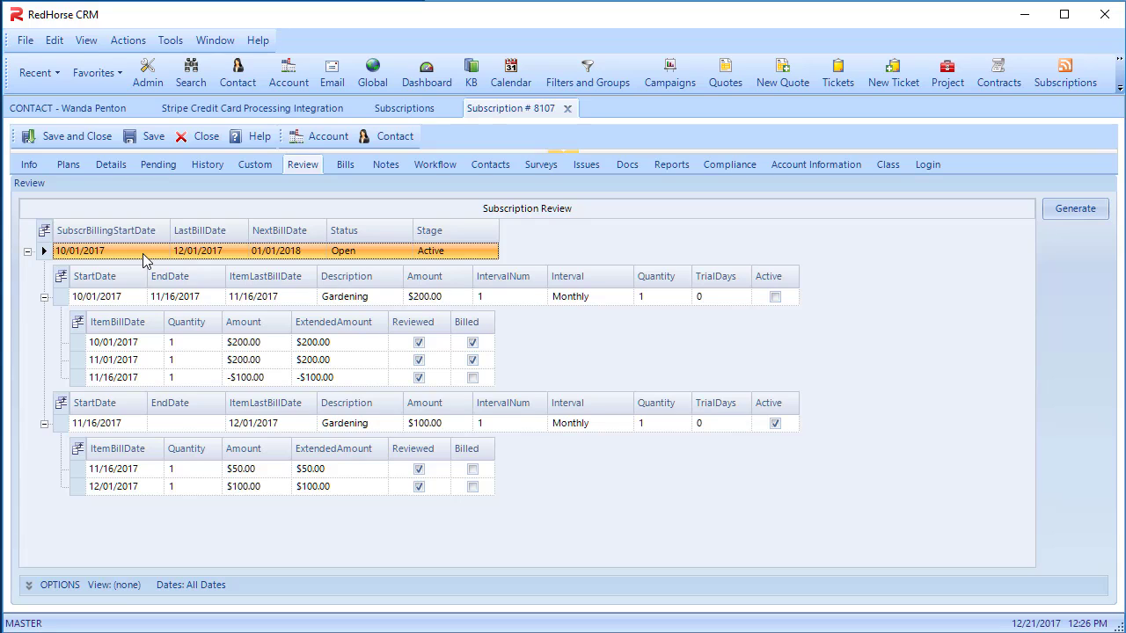
Go through the bill items from 10/01/2017 to 12/01/2017 under both plans, including the prorated 11/16/2017 entries
click(134, 343)
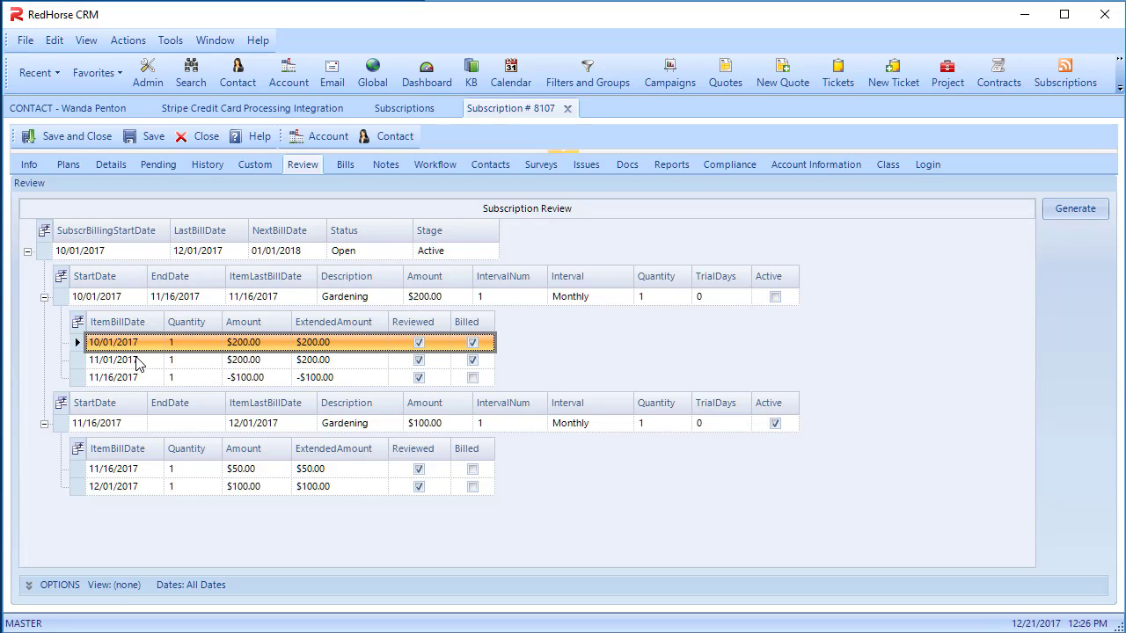
click(137, 360)
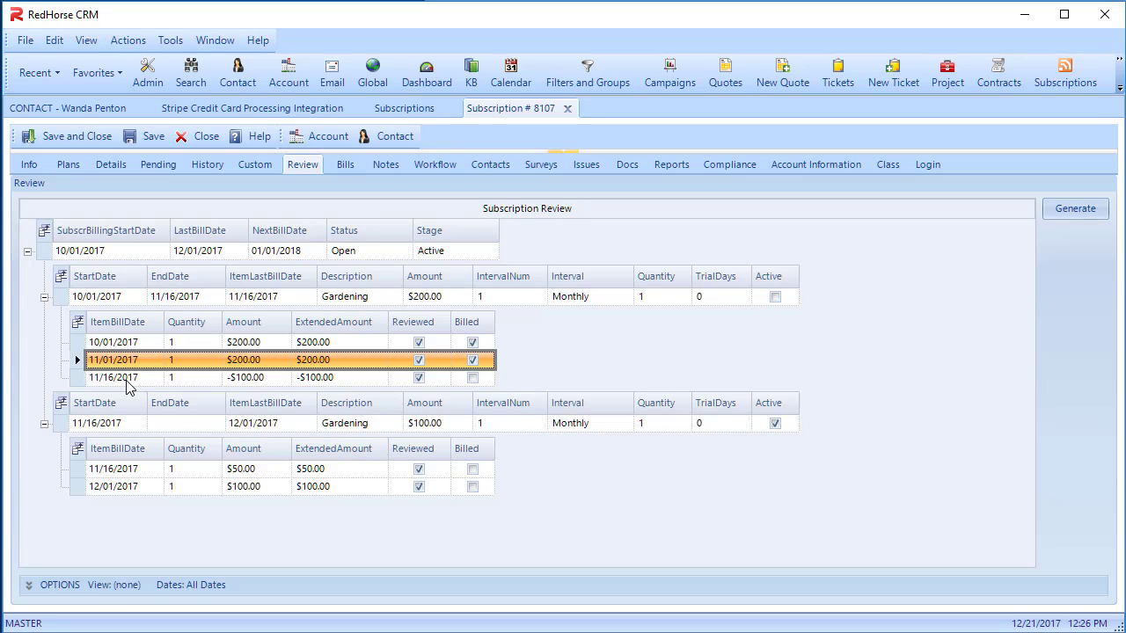
click(127, 379)
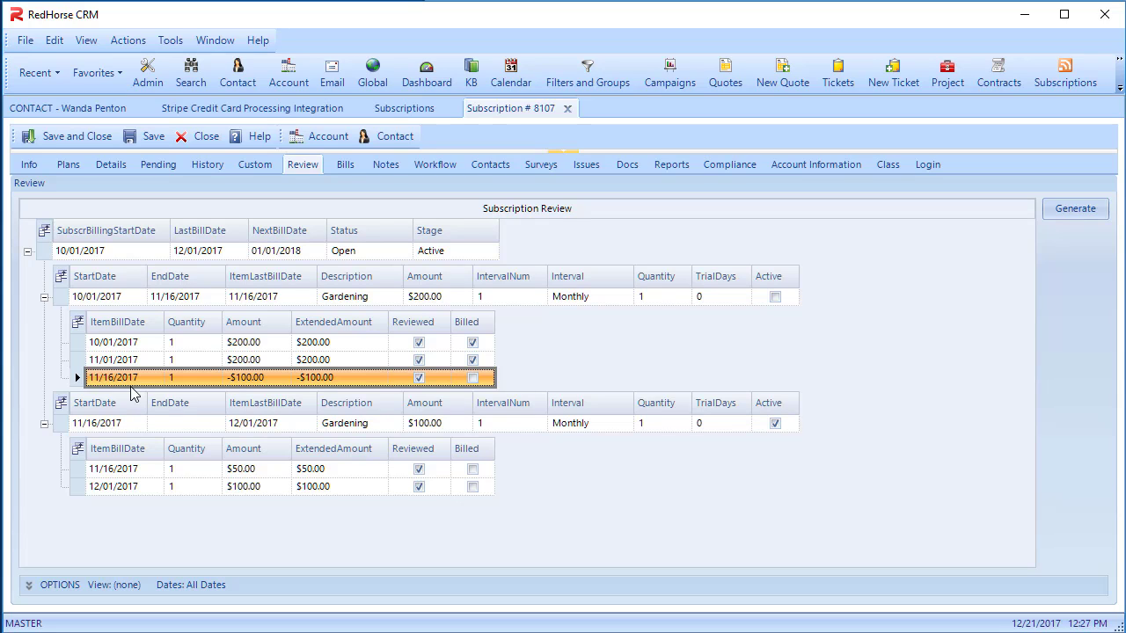
click(135, 471)
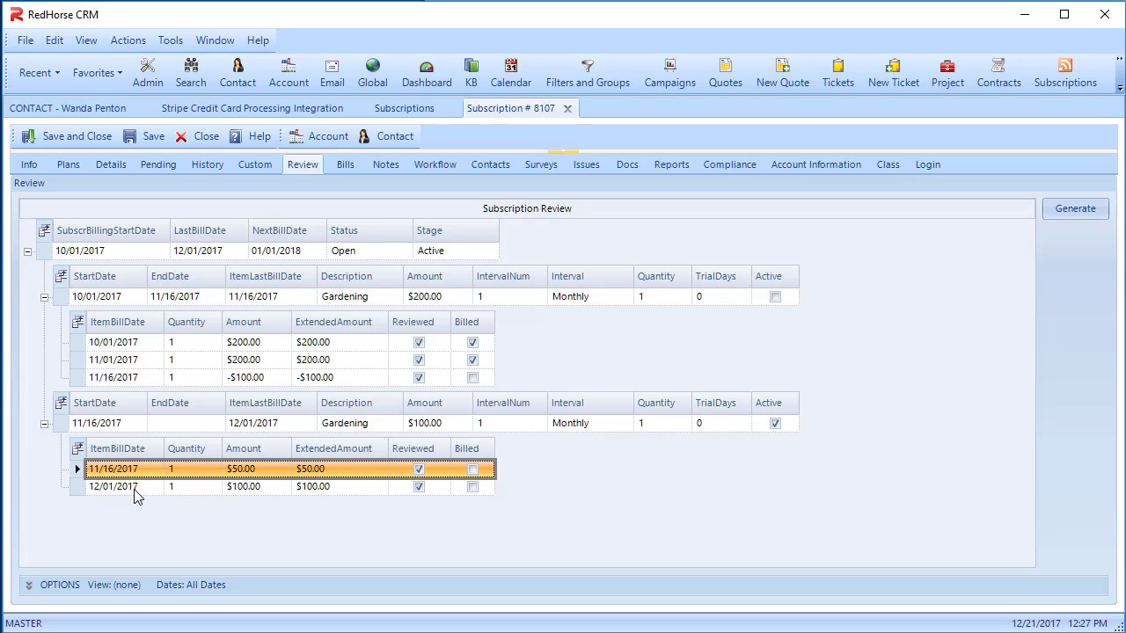
click(136, 489)
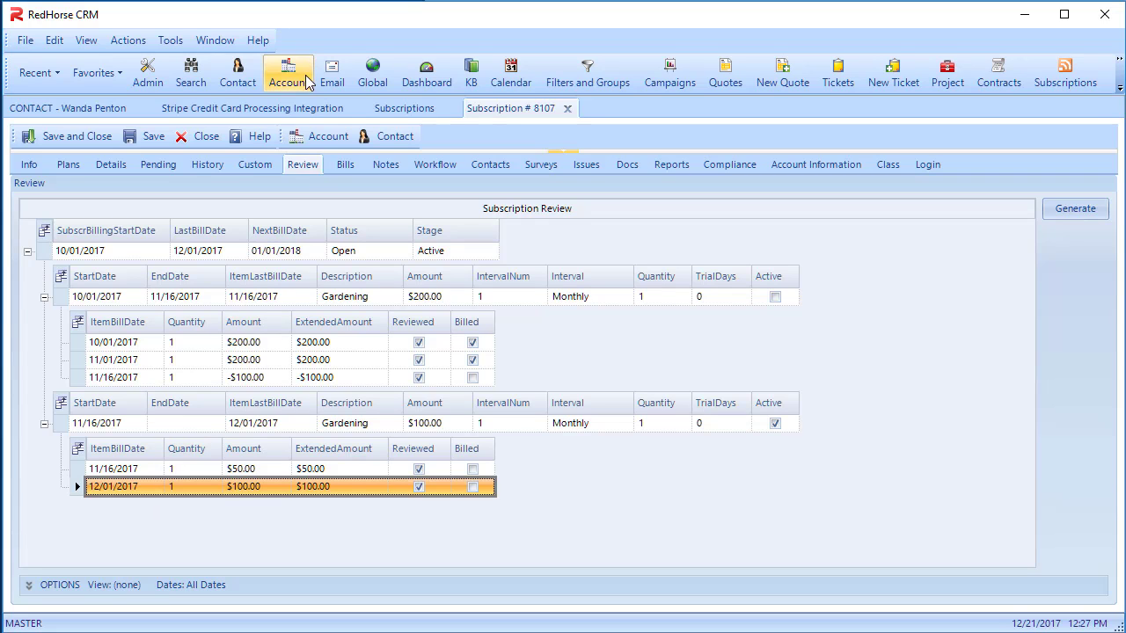
Process the matched subscription payments in the Stripe credit card integration, depositing them to Undeposited Funds
click(302, 109)
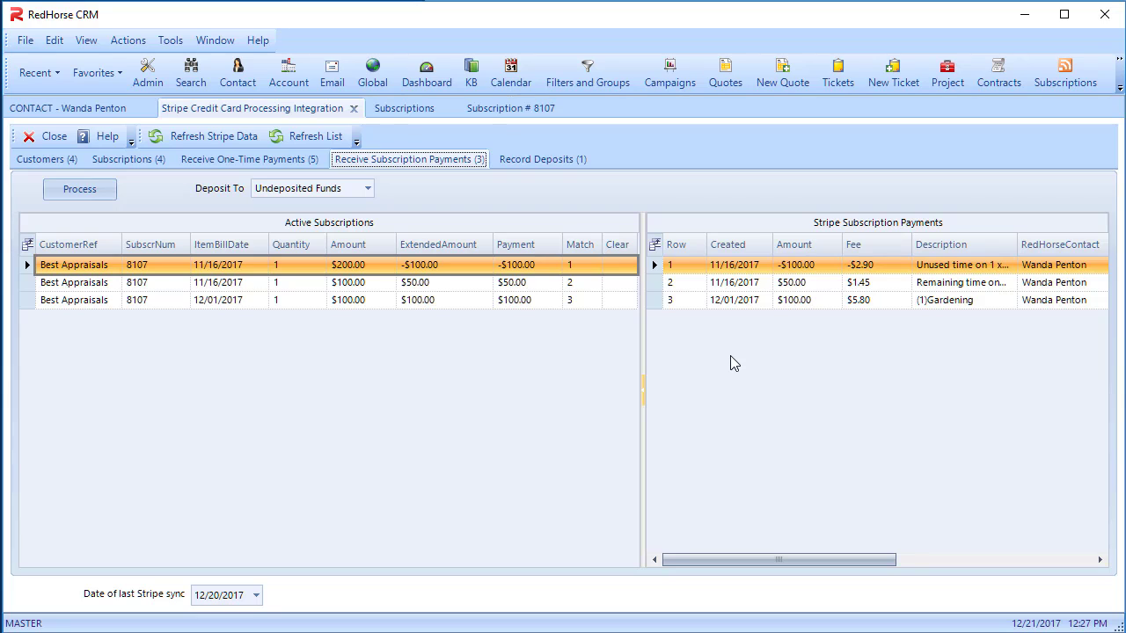
click(114, 190)
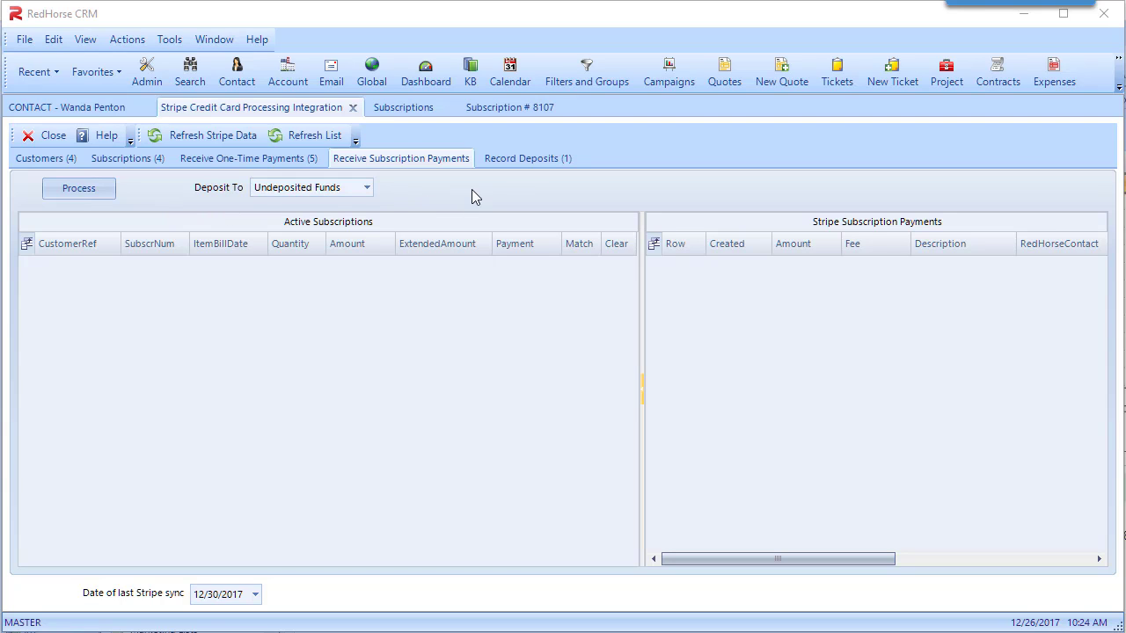
Match the 12/01/2017 payment and the 11/16/2017 credit memo to the Stripe transfer, and process the deposit to Checking
click(524, 160)
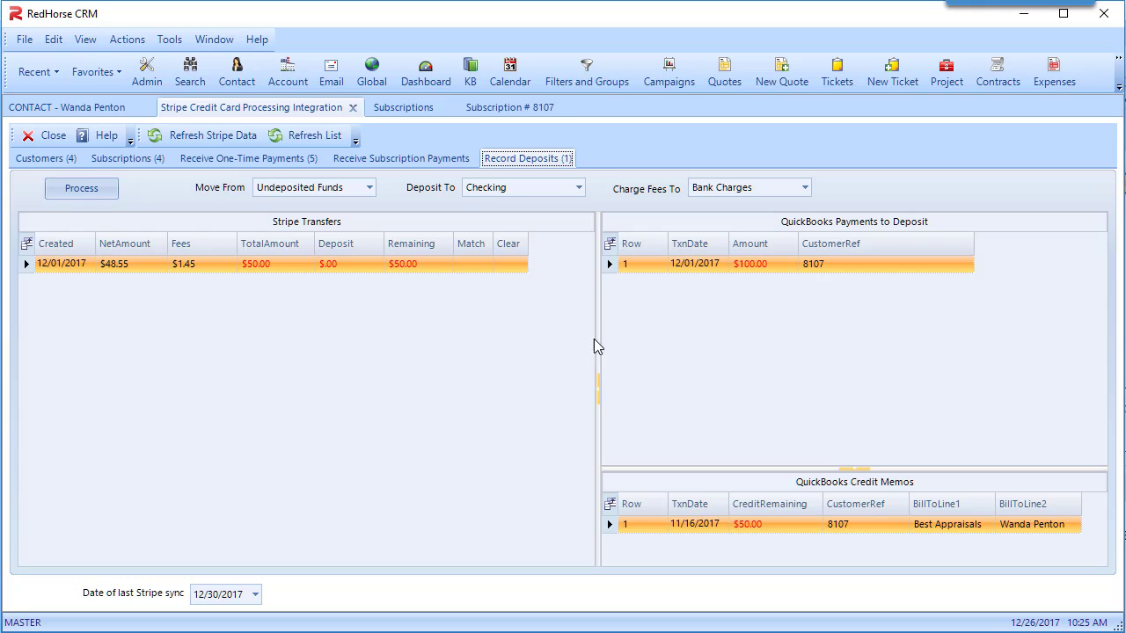
drag(612, 268, 479, 268)
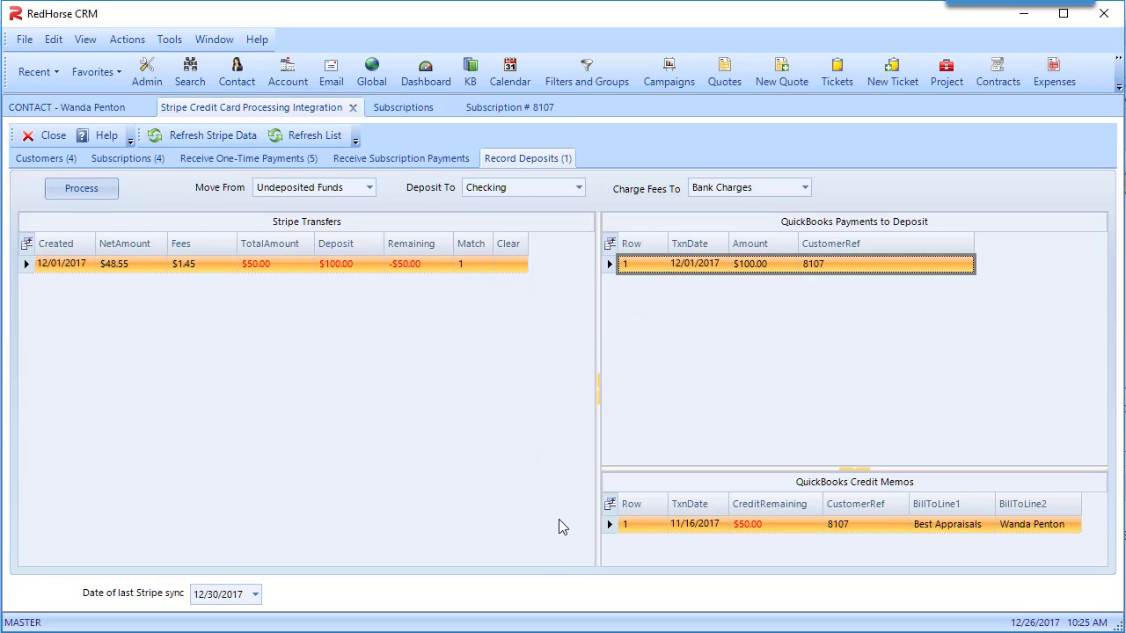
click(611, 528)
drag(612, 528, 478, 275)
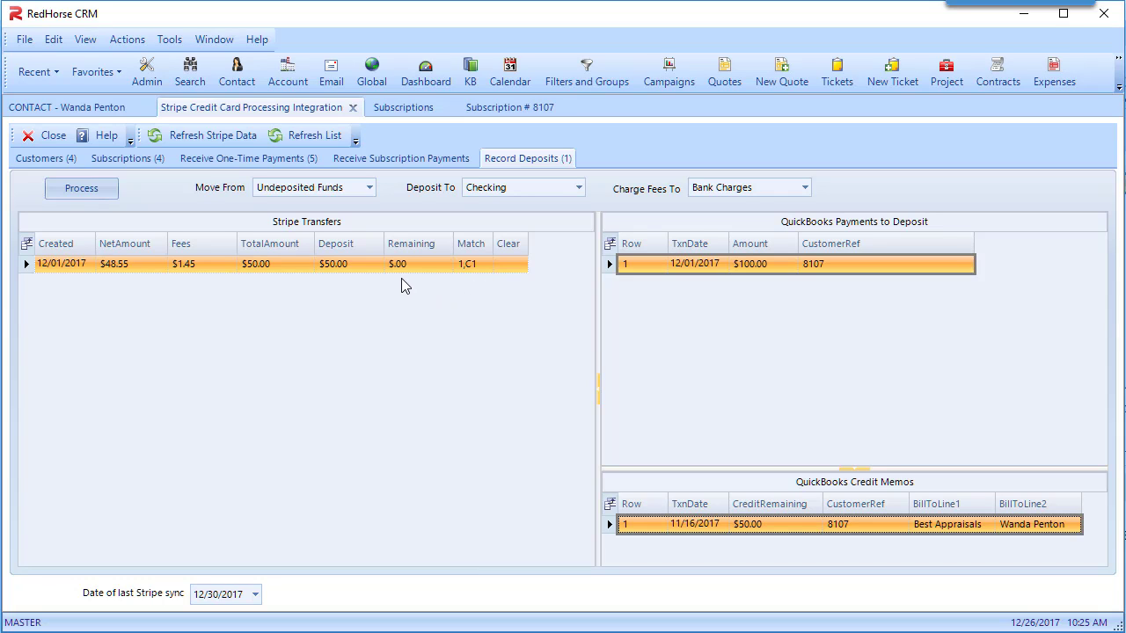
click(101, 200)
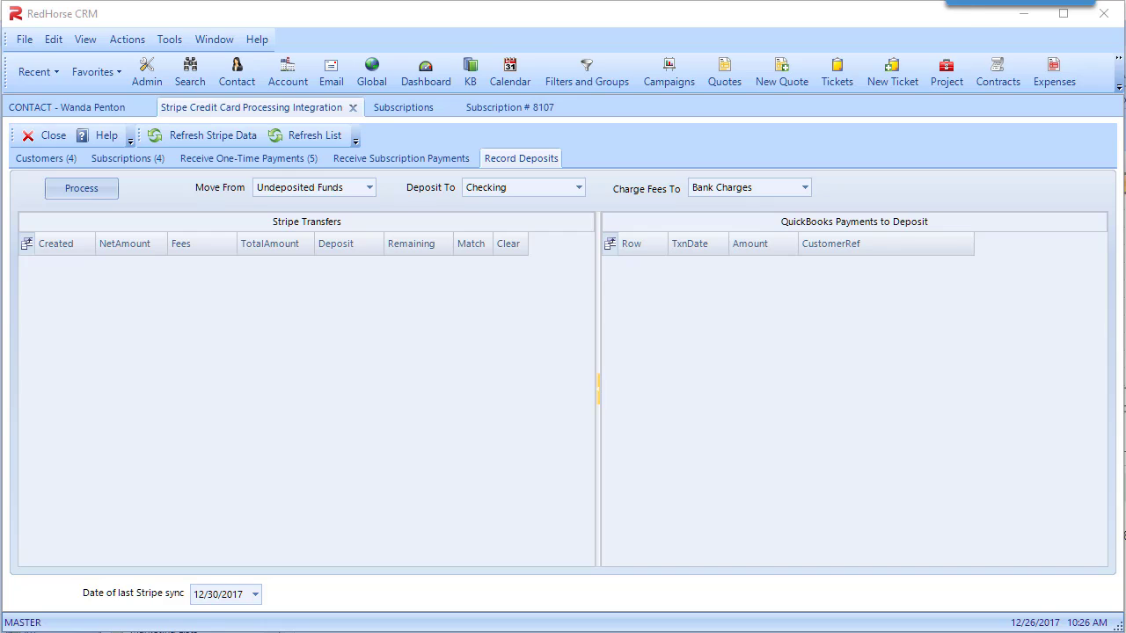
Switch to QuickBooks, reload the Best Appraisals customer page and check its open balance and transaction list
key(alt+Tab)
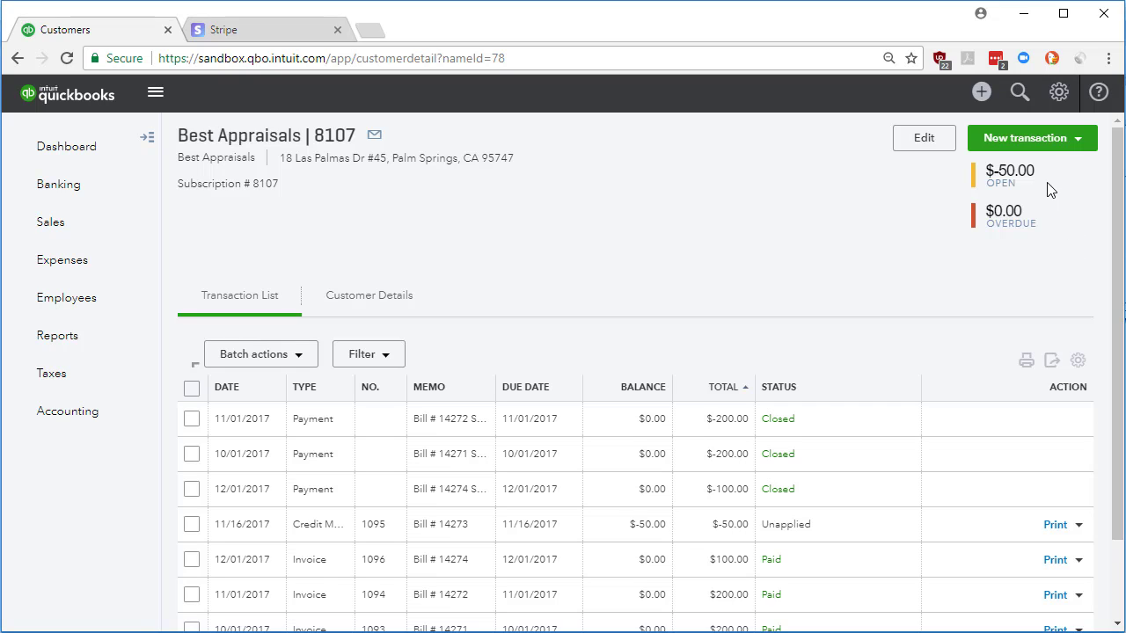
scroll(778, 440, down, 2)
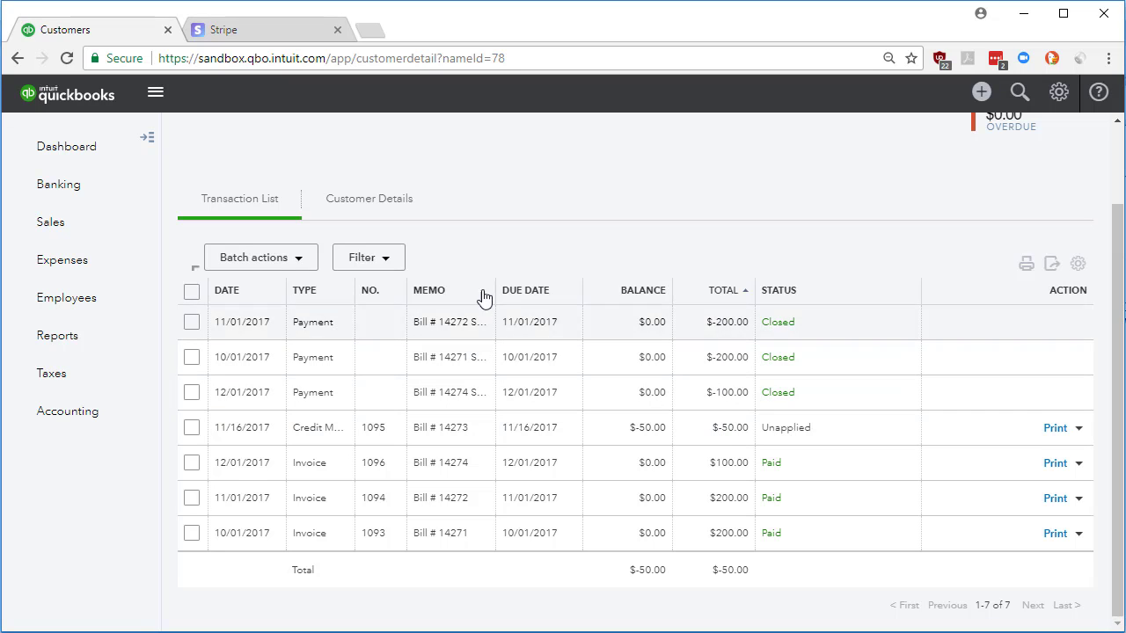
click(67, 58)
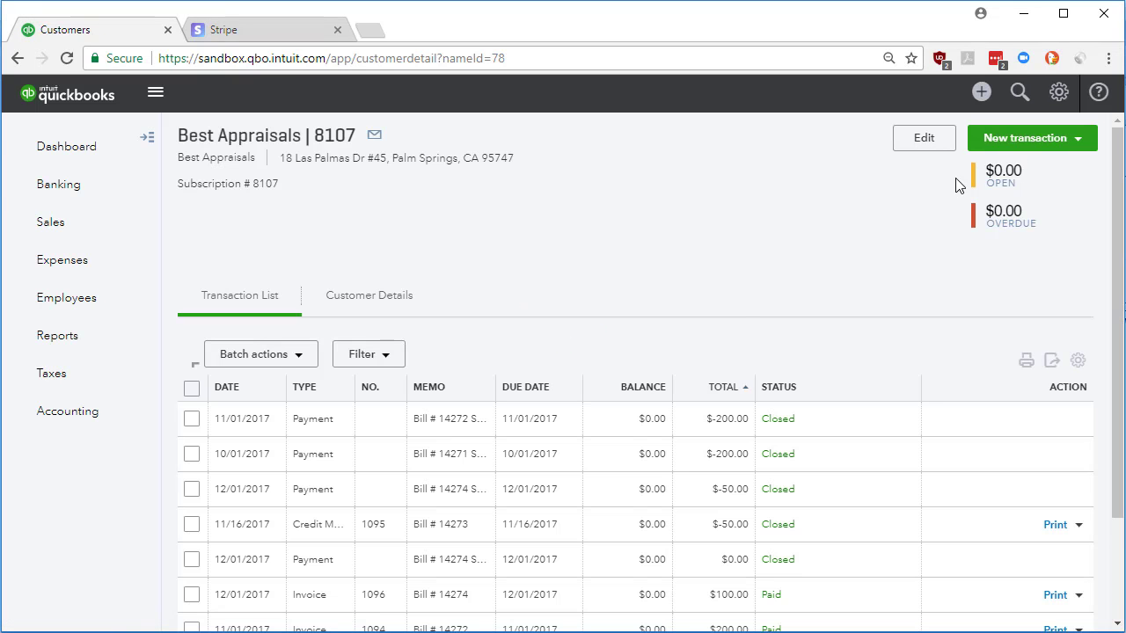
scroll(858, 283, down, 2)
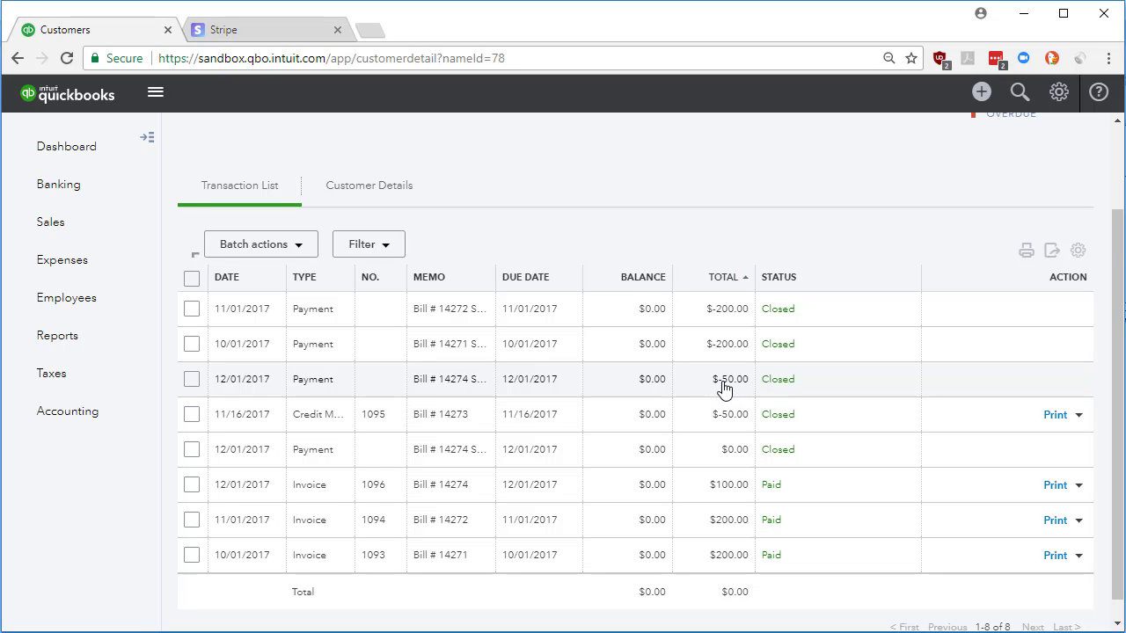
Open the $0.00 payment of 12/01/2017, inspect its applied invoice and credit memo, and close it without saving
click(710, 451)
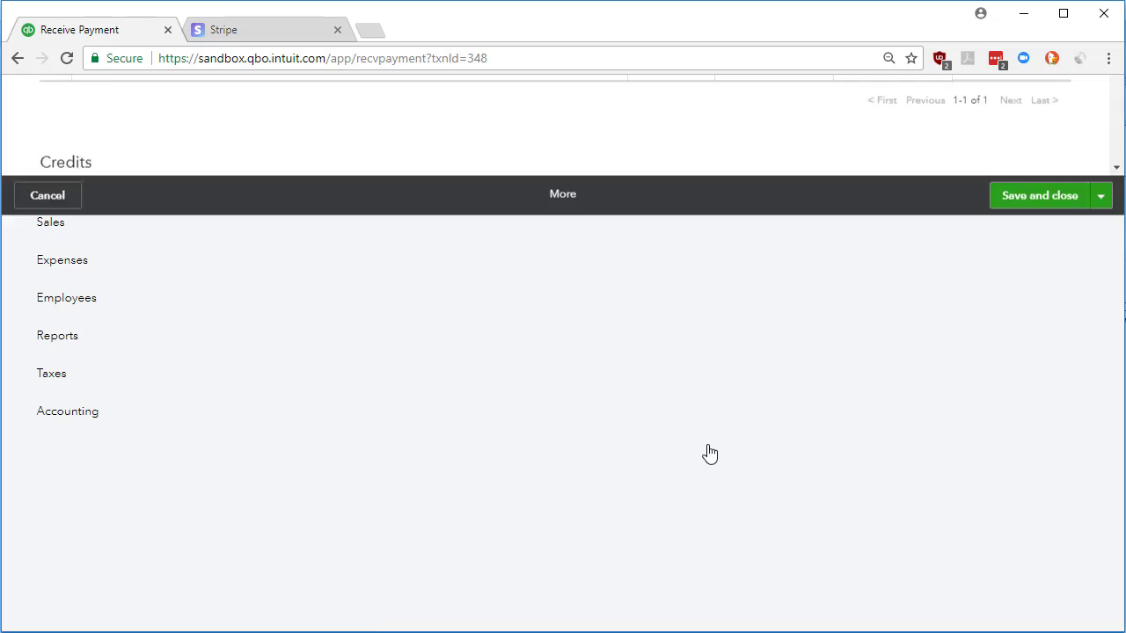
scroll(510, 435, down, 3)
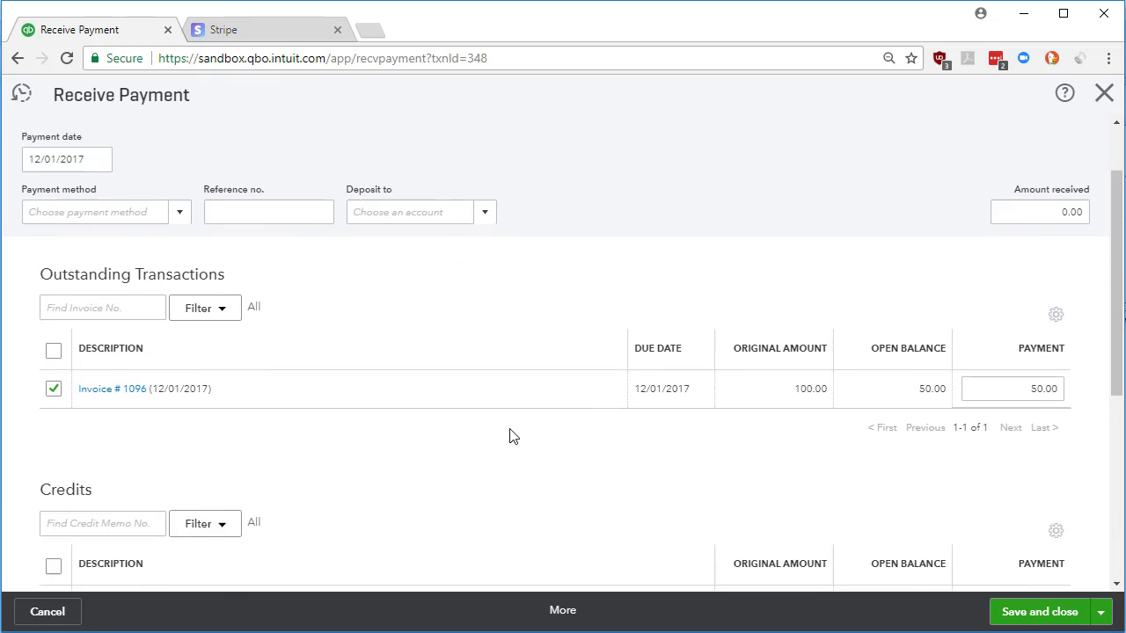
scroll(370, 475, down, 2)
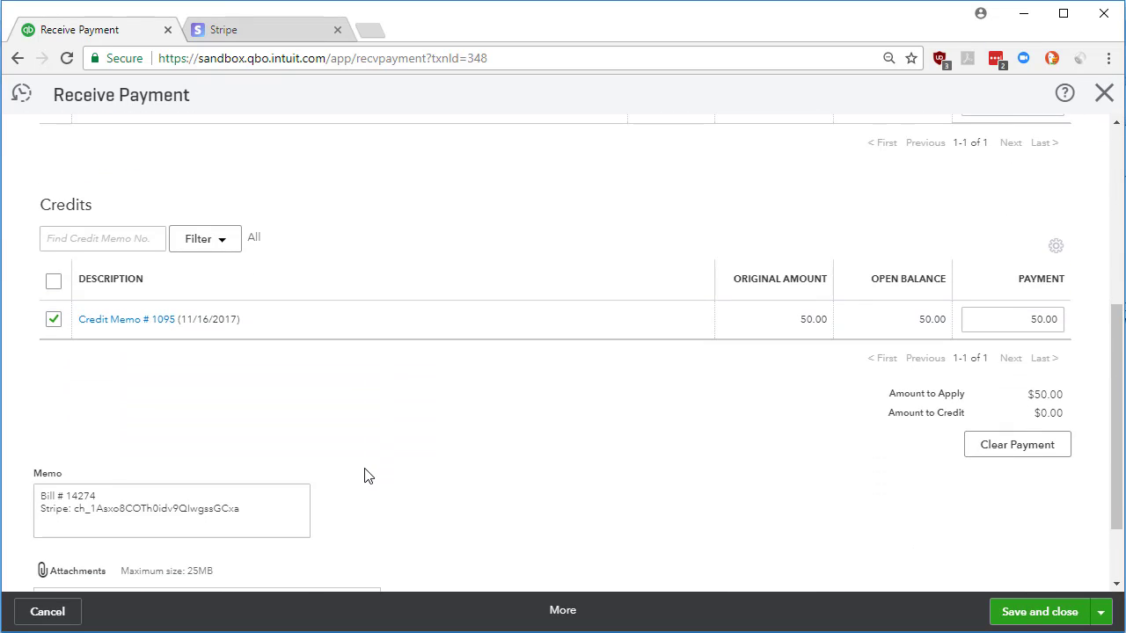
click(73, 610)
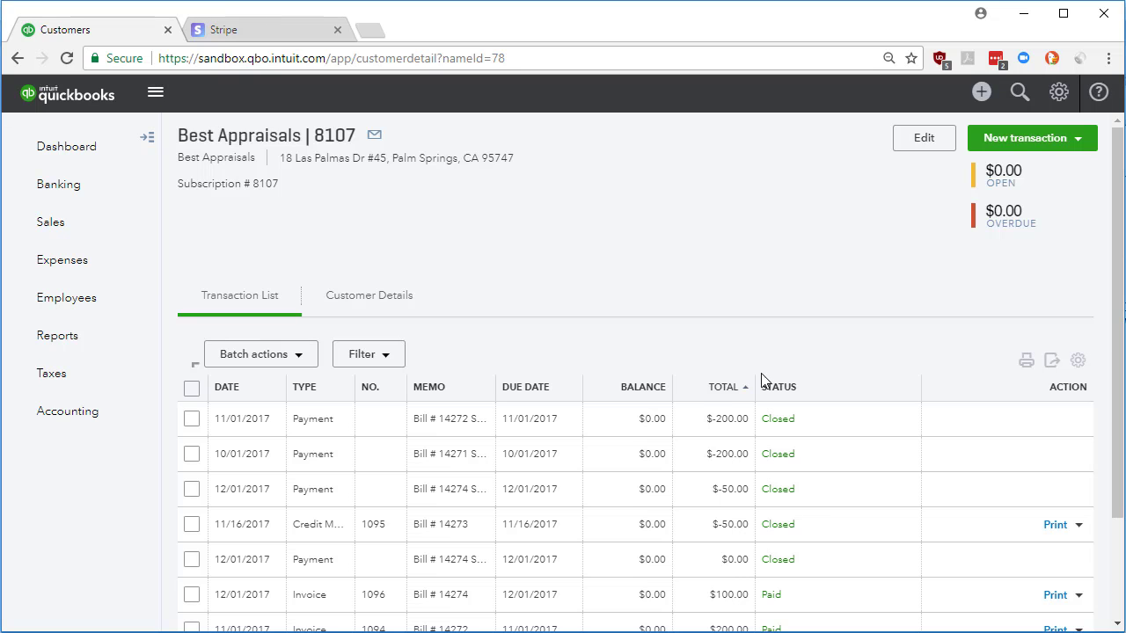
Switch back to RedHorse CRM and expand the bill items of the $200.00 and $70.00 Gardening plans in the enlarged subscription review
click(914, 632)
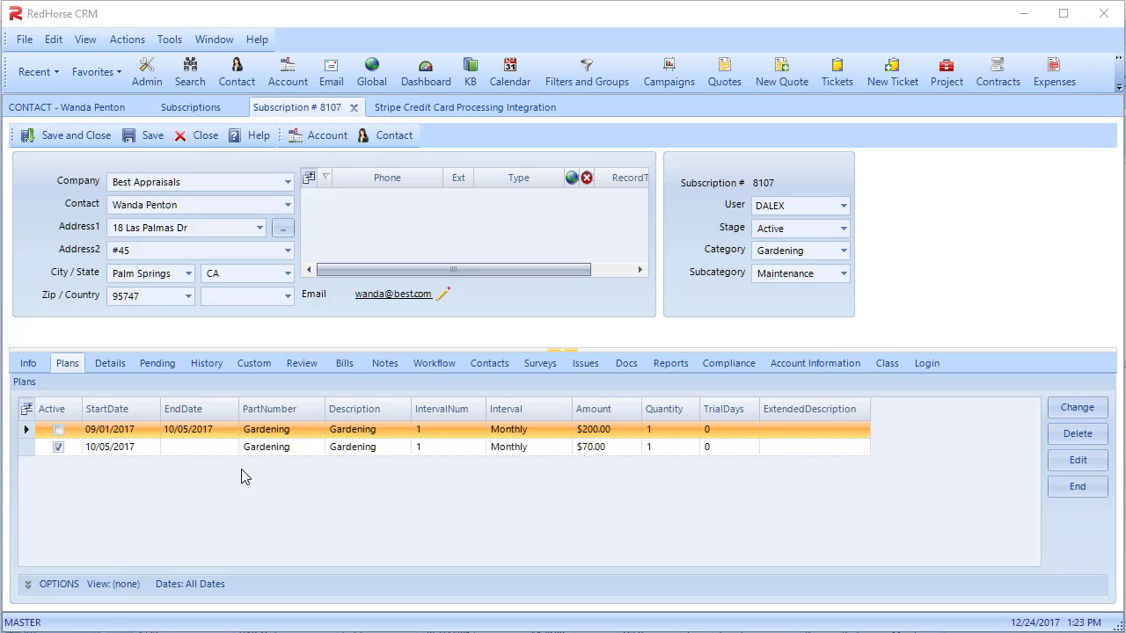
click(302, 365)
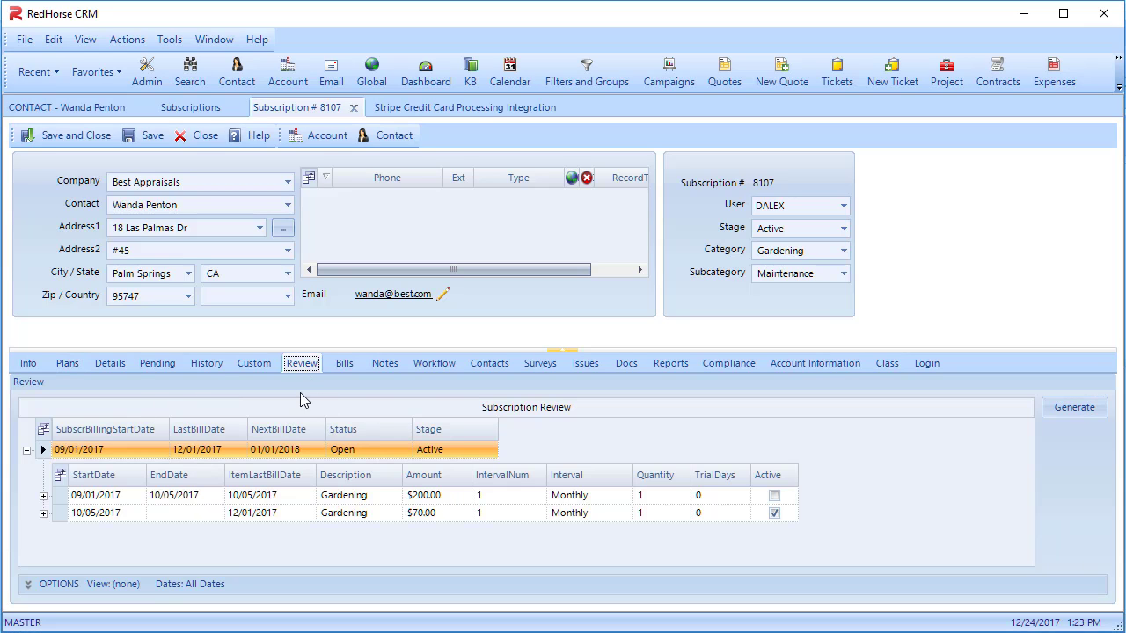
click(567, 352)
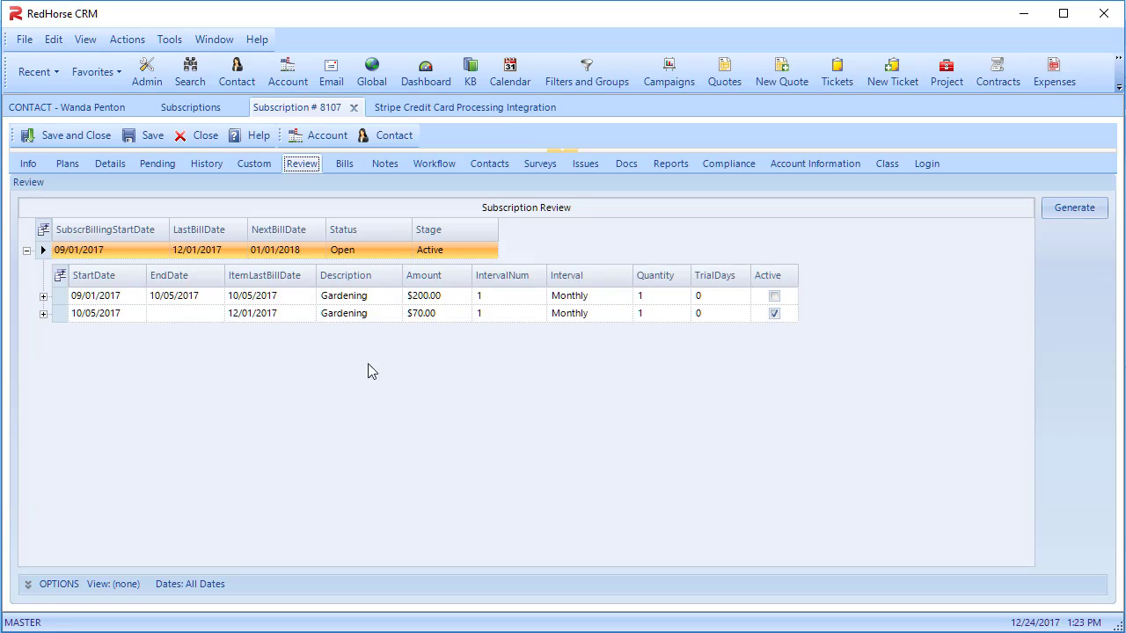
click(43, 297)
click(43, 422)
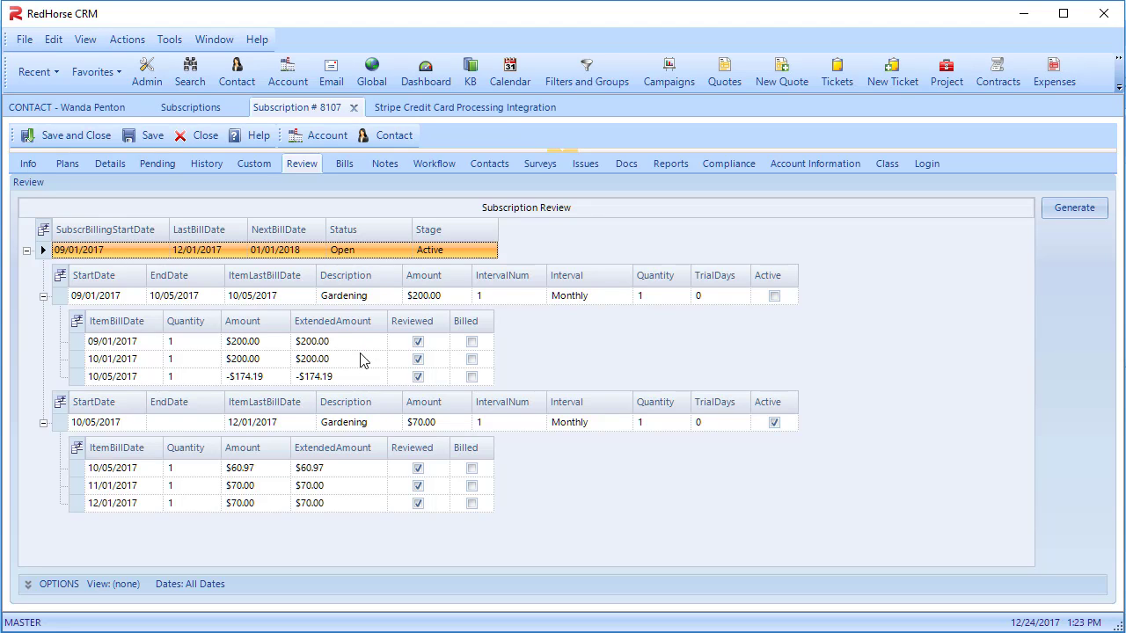
Examine the prorated 10/05/2017 bill items and the 11/01/2017 and 12/01/2017 items of the $70.00 plan
click(358, 379)
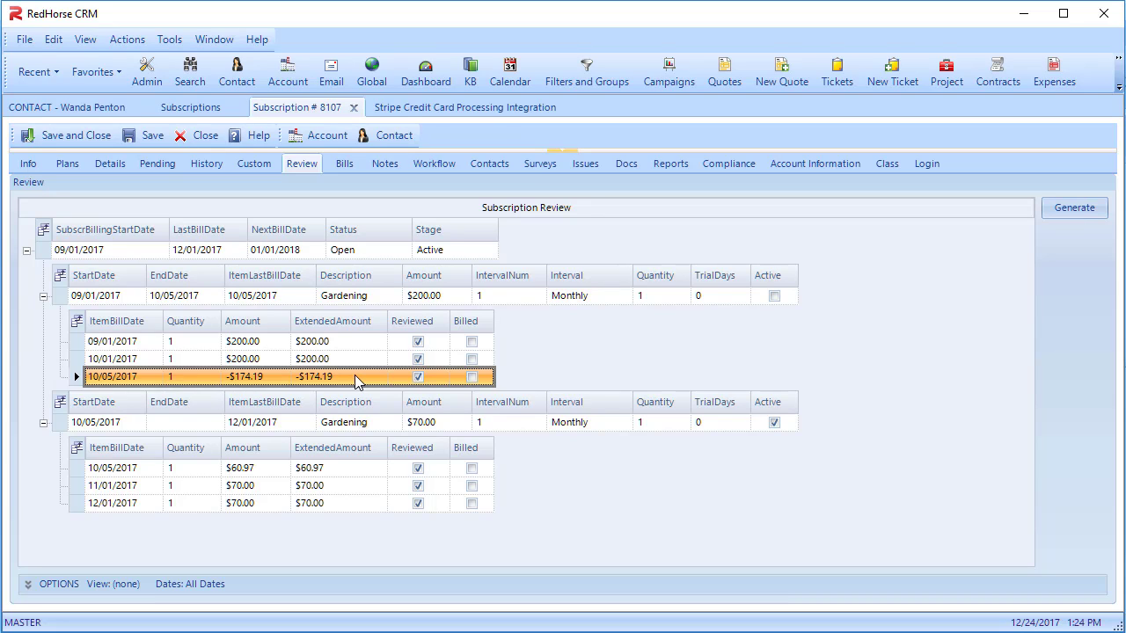
click(347, 471)
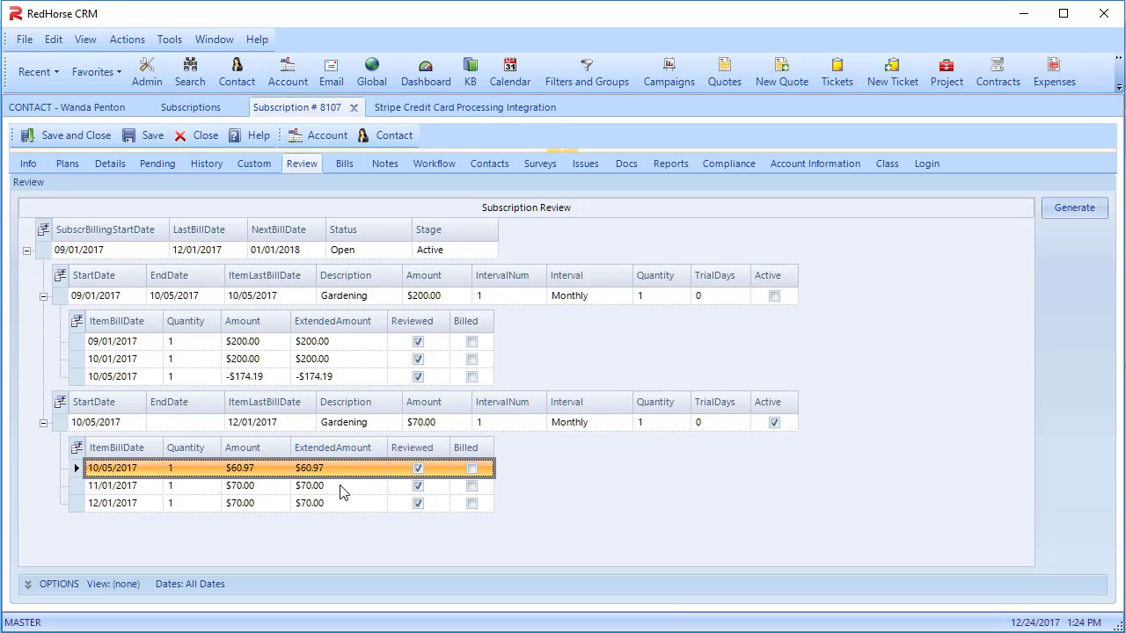
click(343, 489)
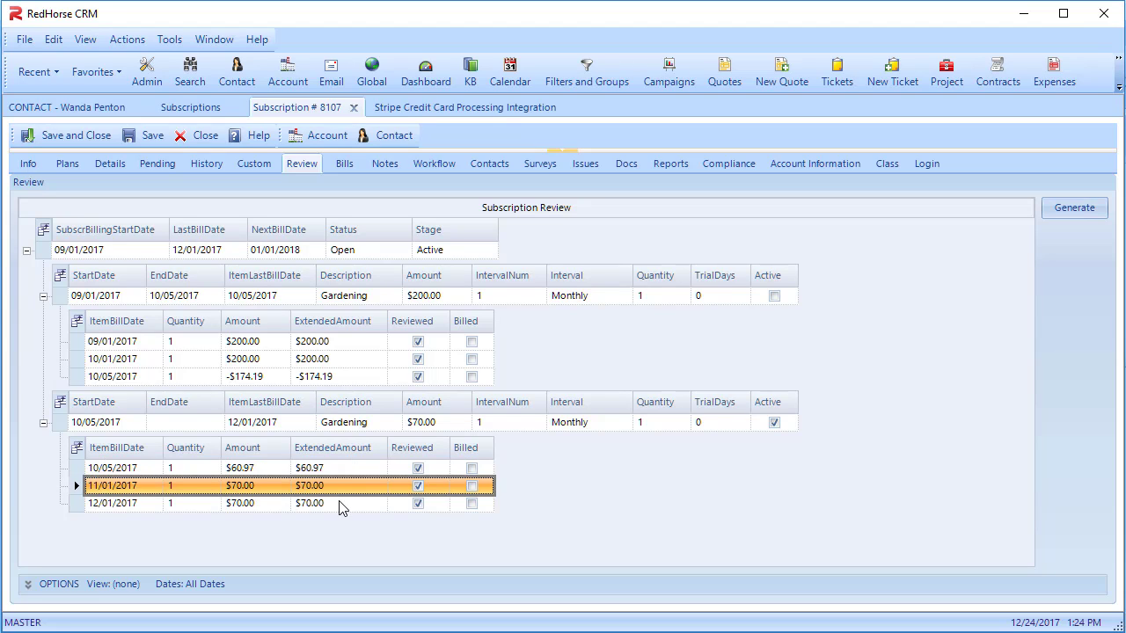
click(342, 505)
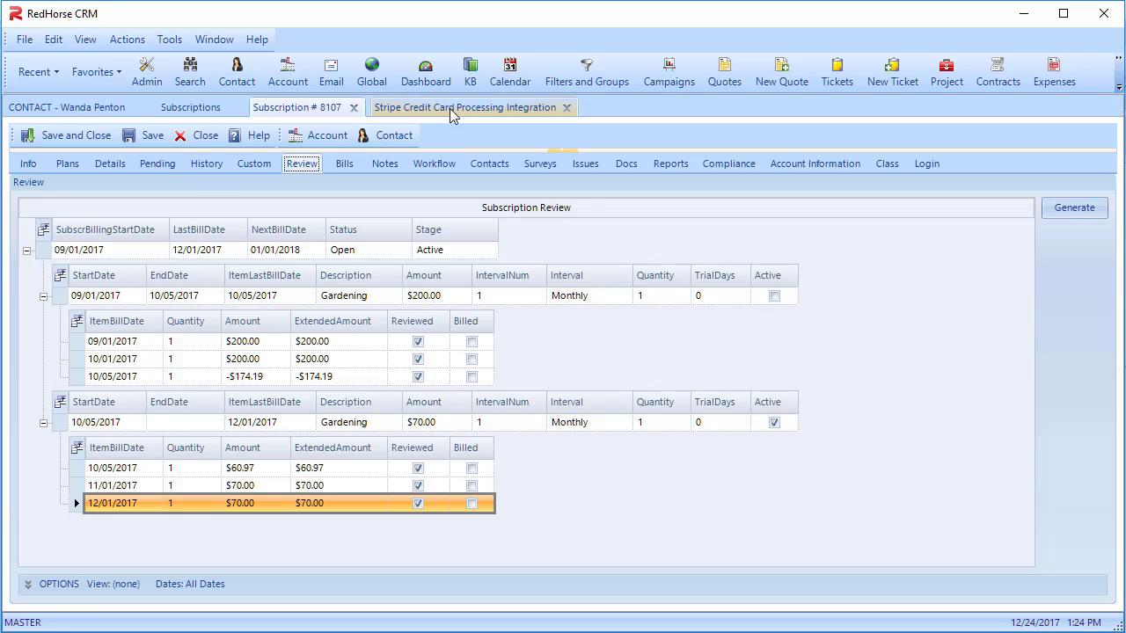
Process the matched Stripe subscription payments dated 09/01/2017 to 12/01/2017 into Undeposited Funds
click(450, 108)
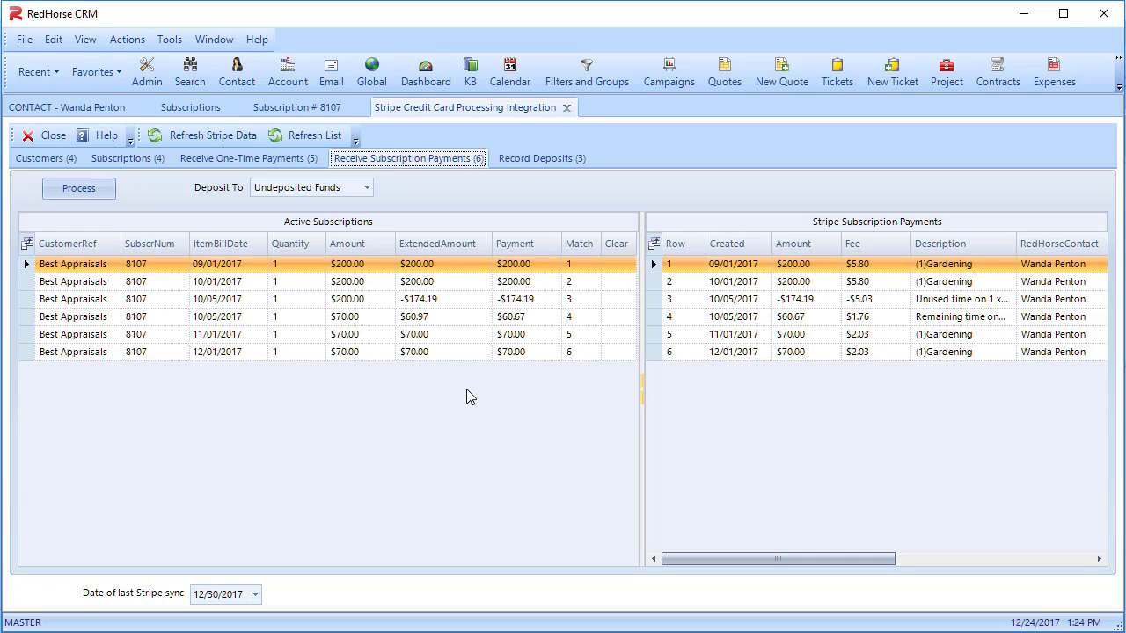
click(113, 193)
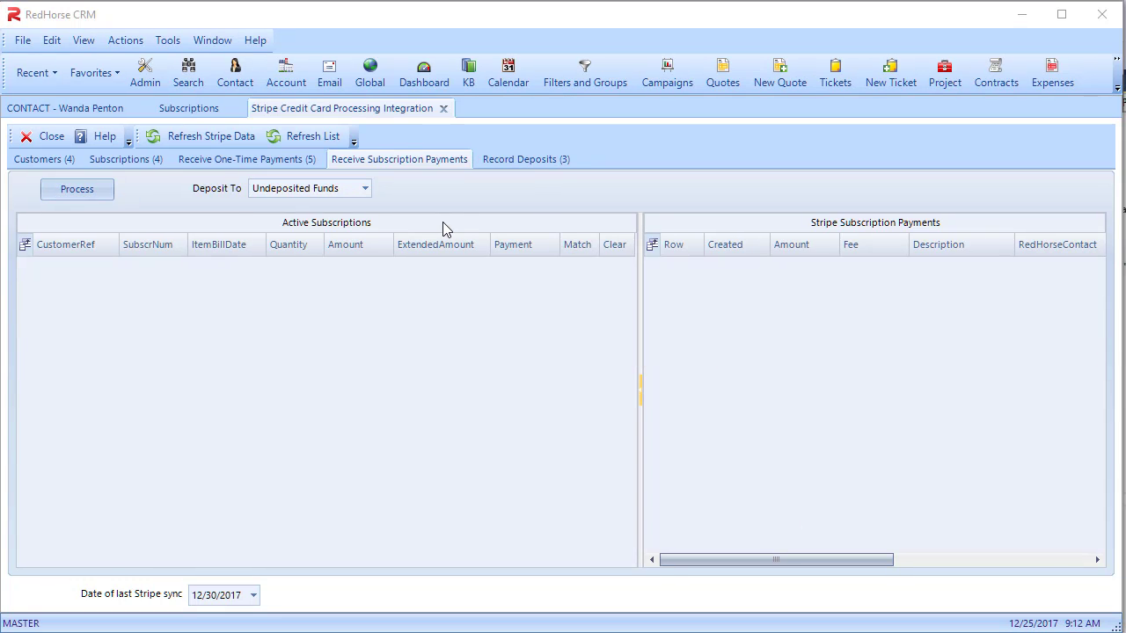
Match both $70.00 payments and the 10/05/2017 credit memo to the 12/01/2017 Stripe transfer, and process all deposits to Checking
click(519, 160)
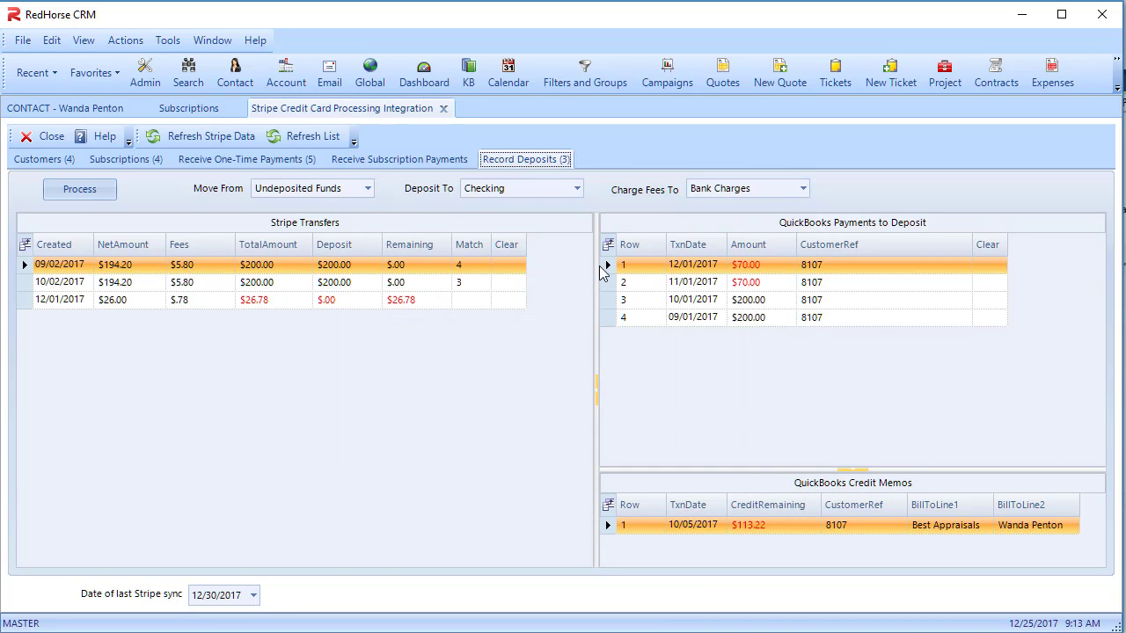
click(607, 265)
drag(607, 265, 480, 302)
click(606, 283)
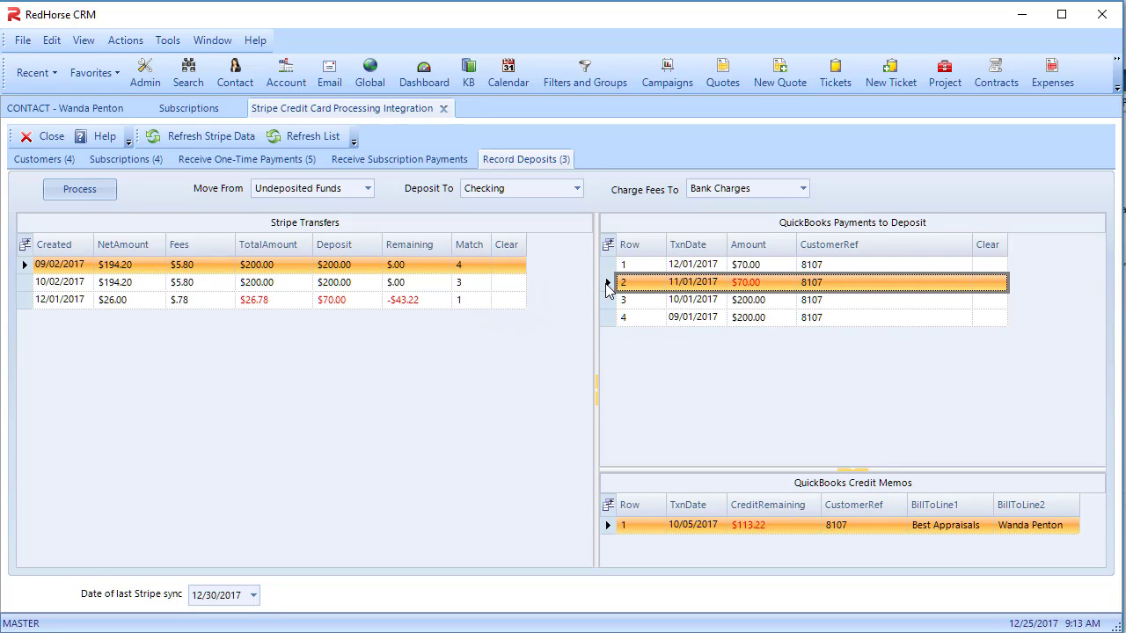
drag(605, 281, 475, 301)
click(607, 526)
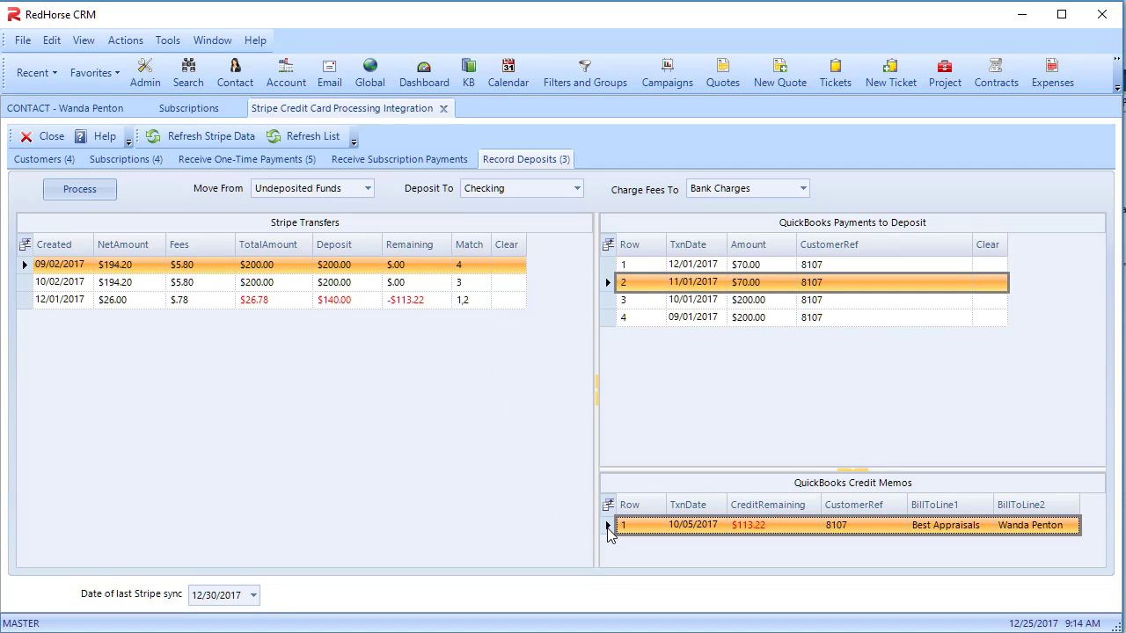
drag(610, 532, 475, 311)
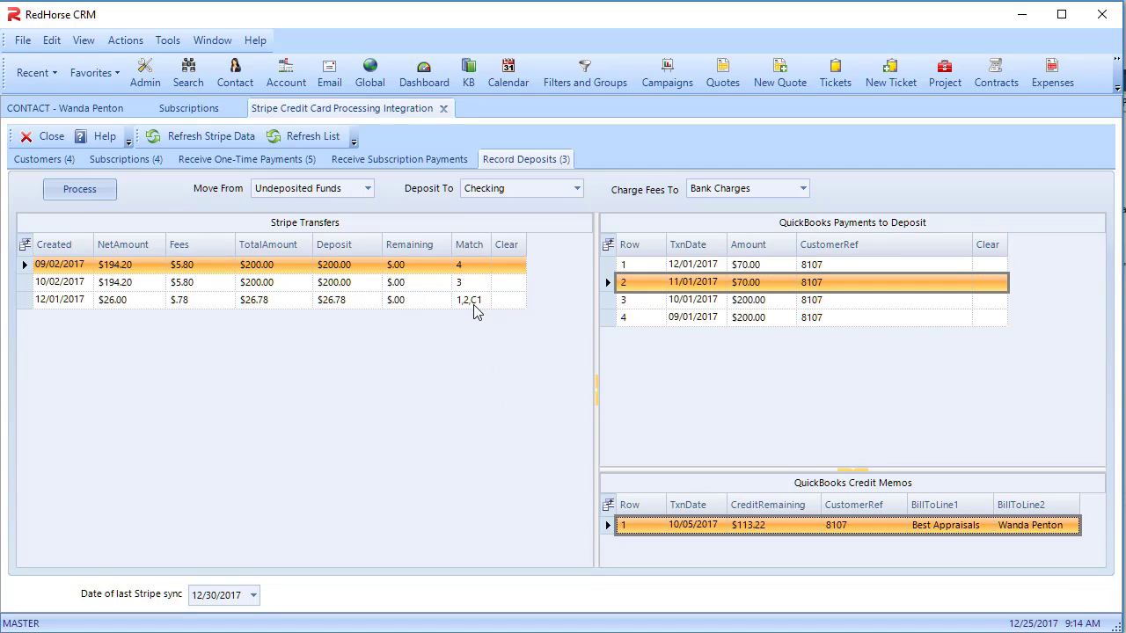
click(81, 189)
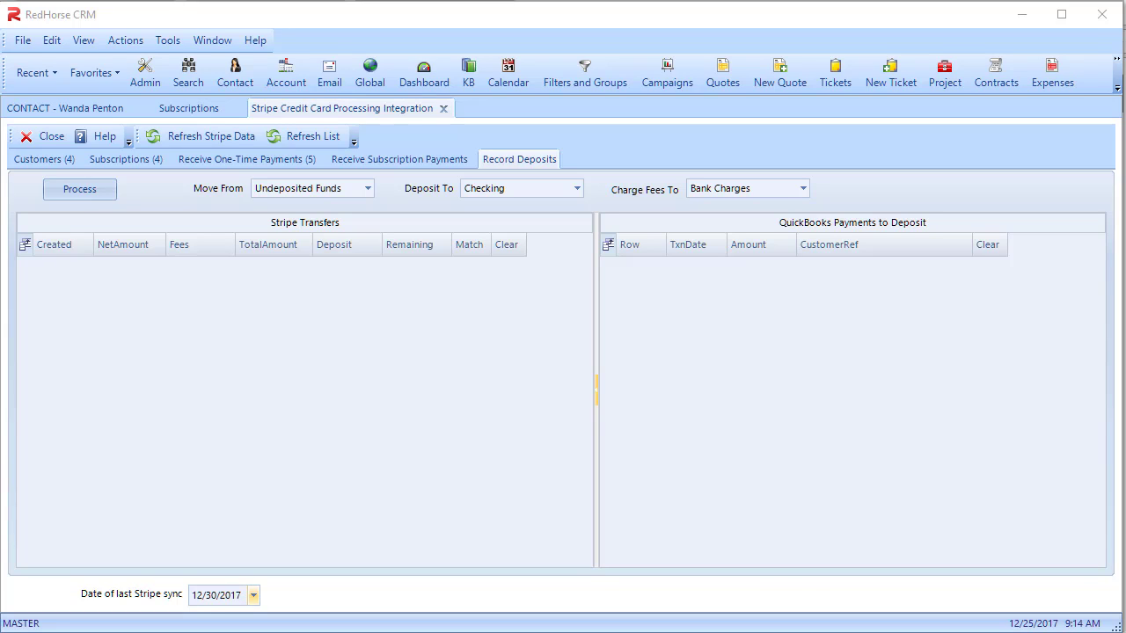
Switch to QuickBooks and check the balance and full transaction list of the Best Appraisals customer
key(alt+Tab)
drag(1117, 467, 1116, 594)
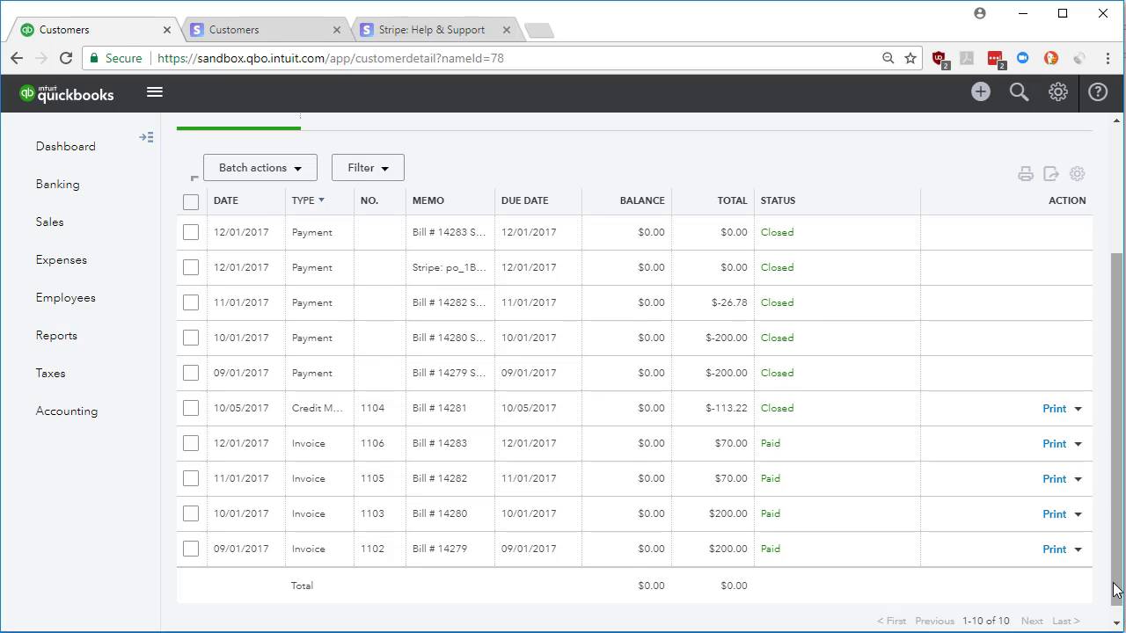
drag(1115, 589, 1115, 462)
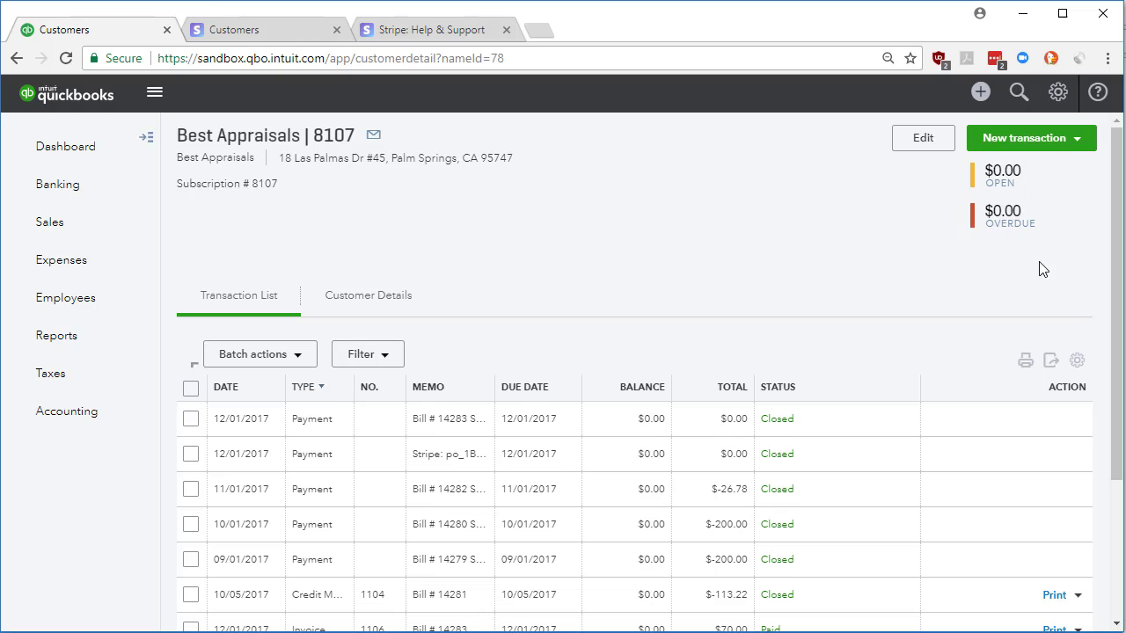